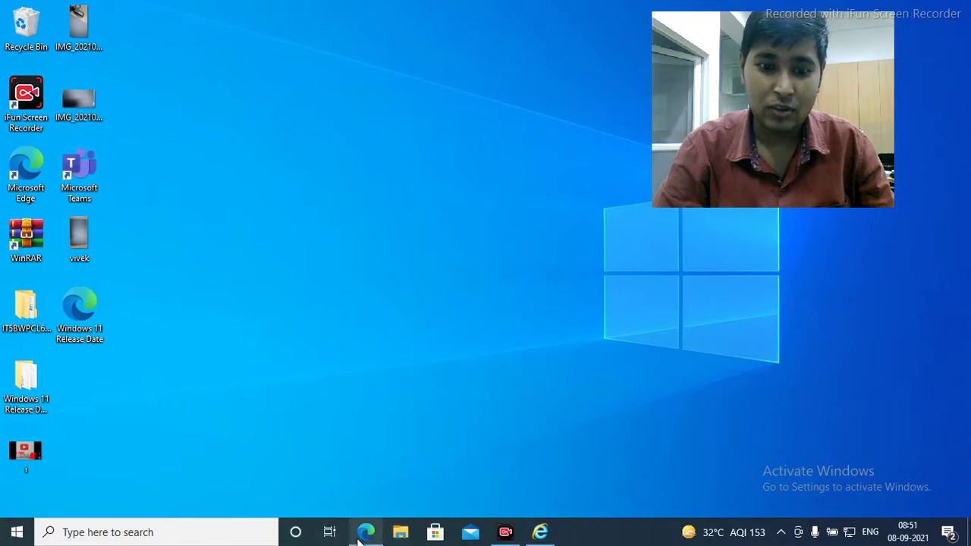
Switch to Microsoft Edge and download the 32-bit PowerISO v8.0 installer from the bookmarked PowerISO site
{"action": "mouse_move", "coordinate": [364, 536]}
{"action": "left_click", "coordinate": [361, 505]}
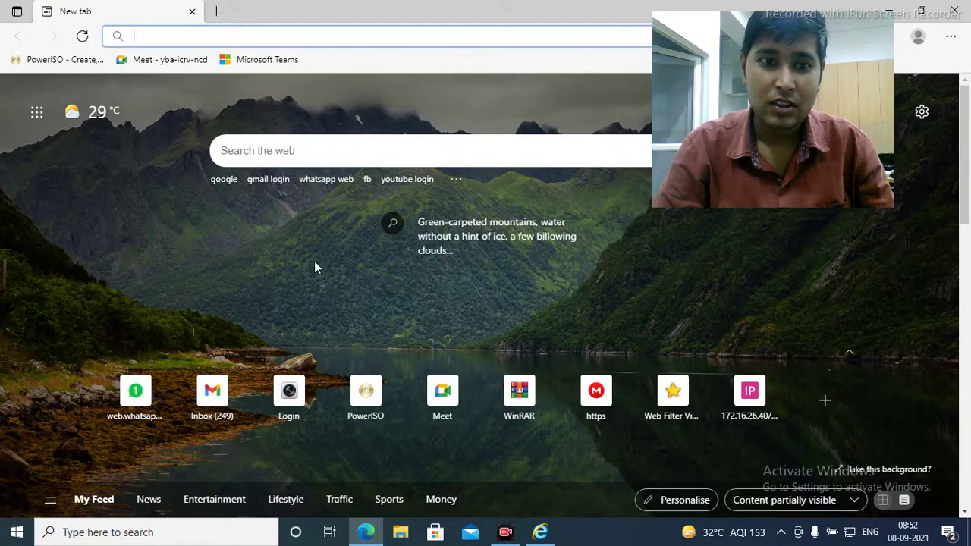
{"action": "left_click", "coordinate": [87, 60]}
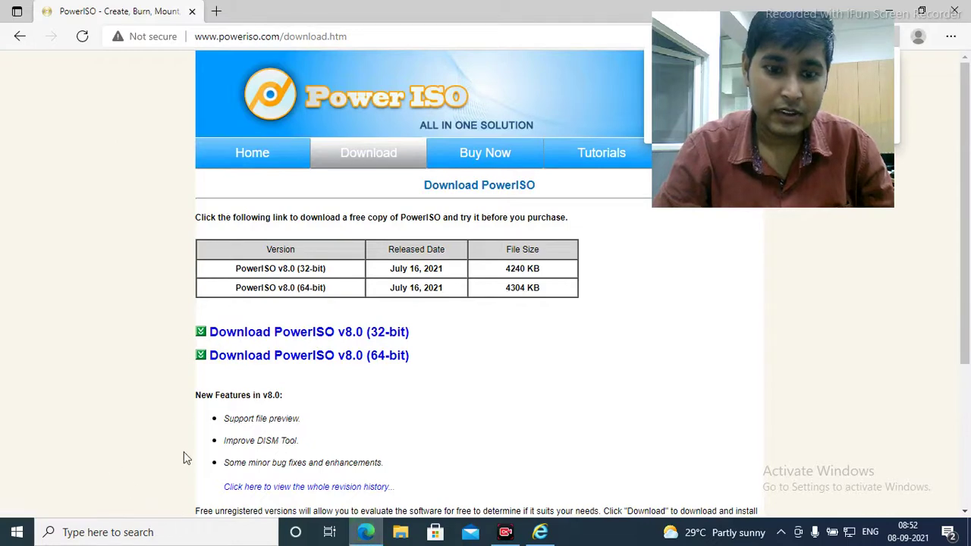
{"action": "left_click", "coordinate": [353, 333]}
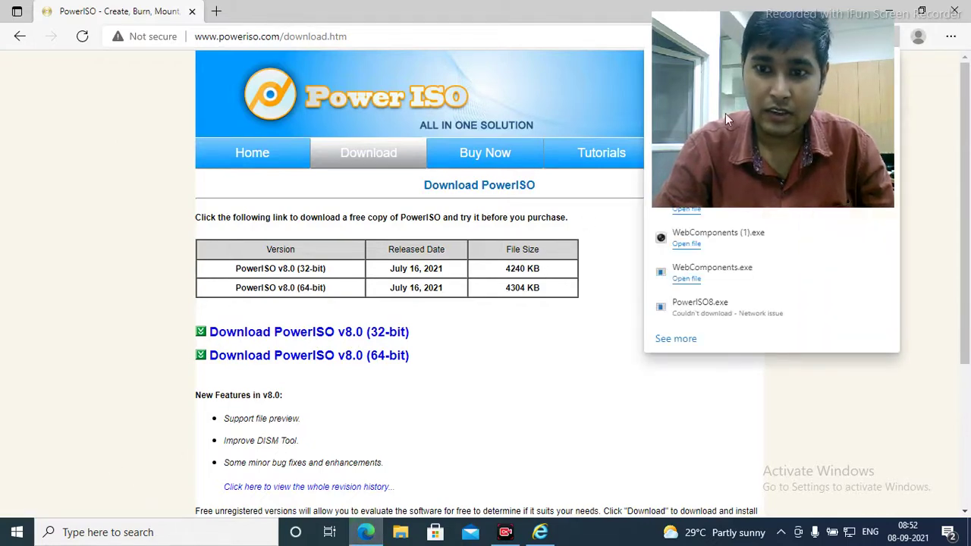
{"action": "left_click_drag", "start_coordinate": [747, 97], "coordinate": [774, 344]}
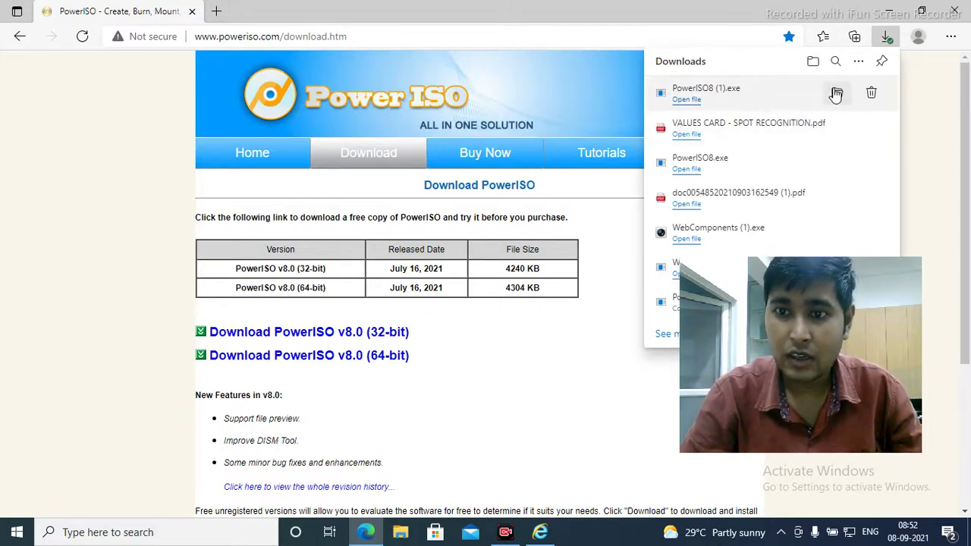
Show the downloaded PowerISO8 (1) installer in its folder and run it as administrator
{"action": "left_click", "coordinate": [835, 93]}
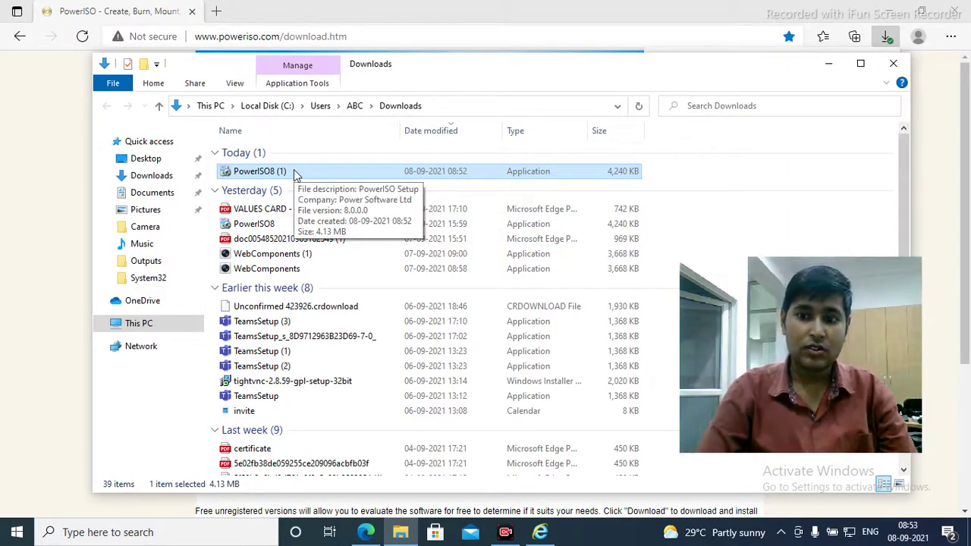
{"action": "double_click", "coordinate": [294, 171]}
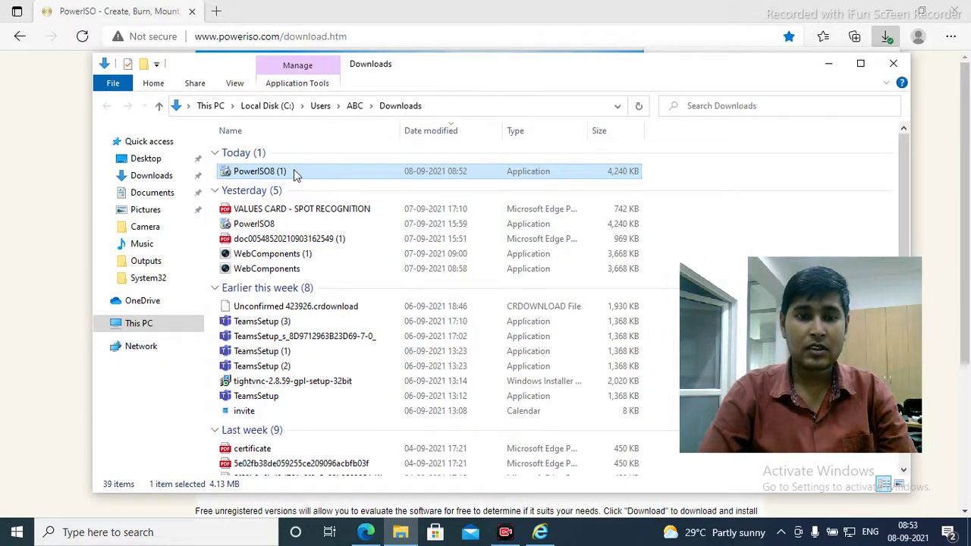
{"action": "right_click", "coordinate": [294, 171]}
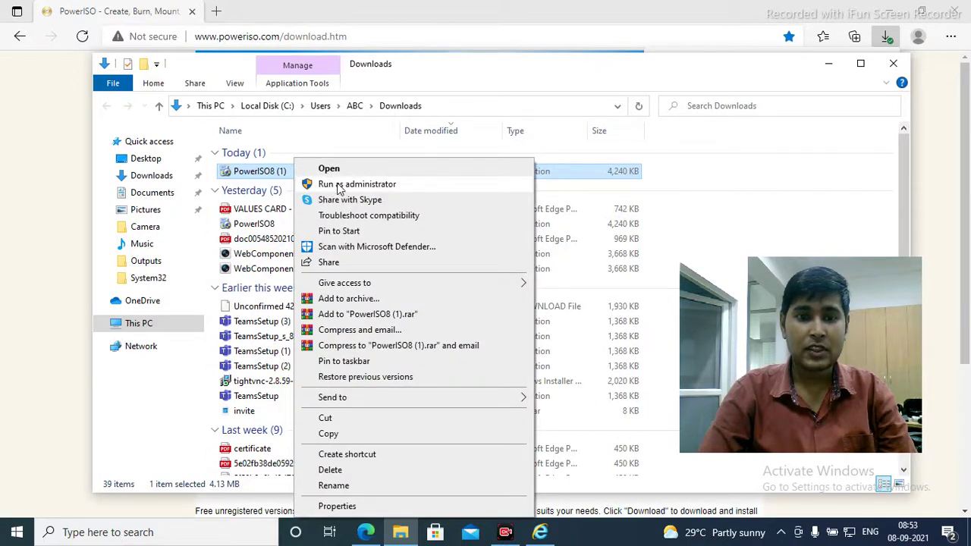
{"action": "left_click", "coordinate": [338, 185]}
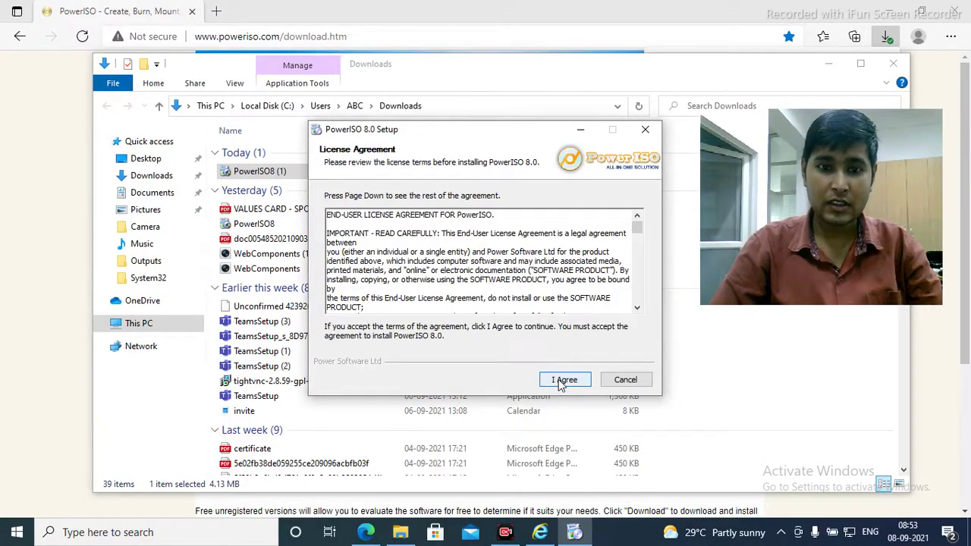
Accept the license agreement and install PowerISO 8.0 in C:\Program Files\PowerISO, finishing setup with the default file associations and drive options
{"action": "scroll", "coordinate": [637, 241], "scroll_direction": "down", "scroll_amount": 10}
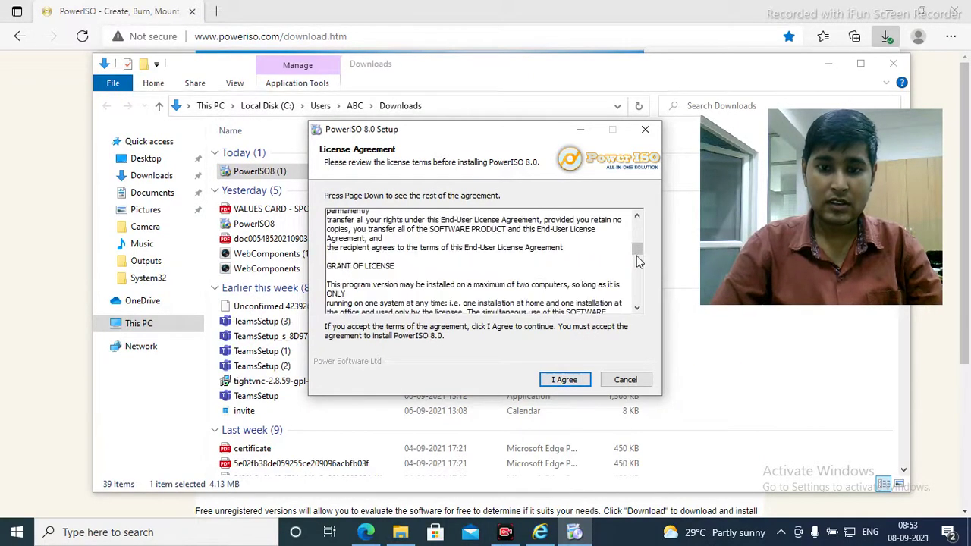
{"action": "left_click", "coordinate": [550, 385]}
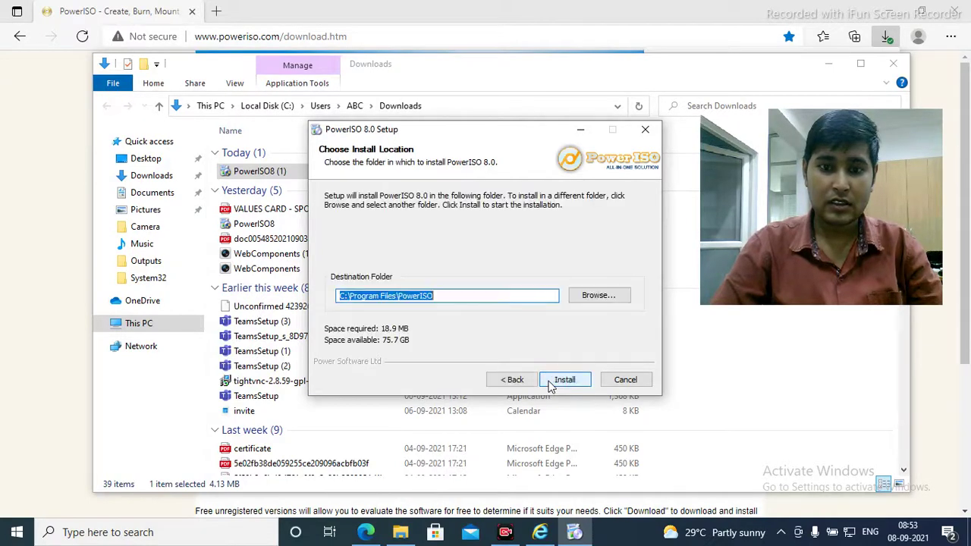
{"action": "left_click", "coordinate": [564, 380]}
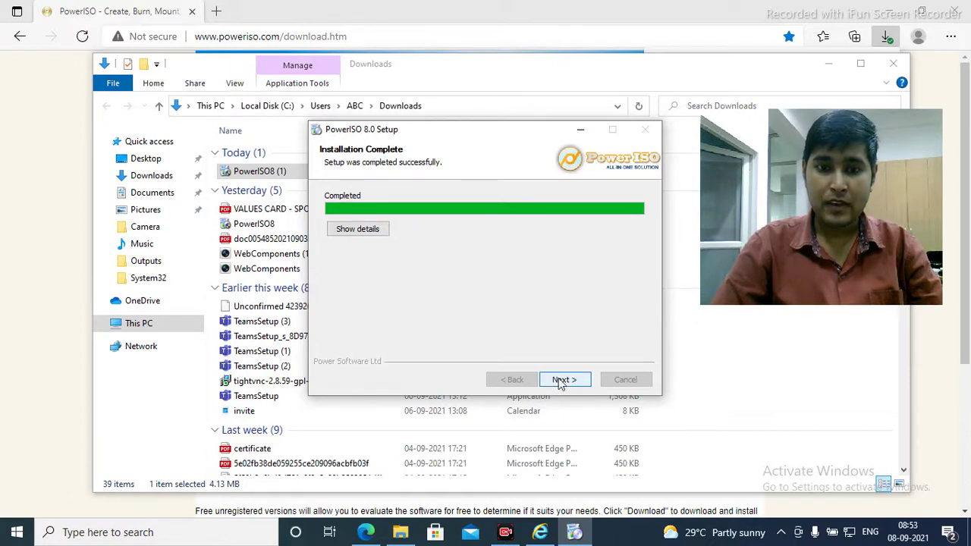
{"action": "left_click", "coordinate": [560, 382]}
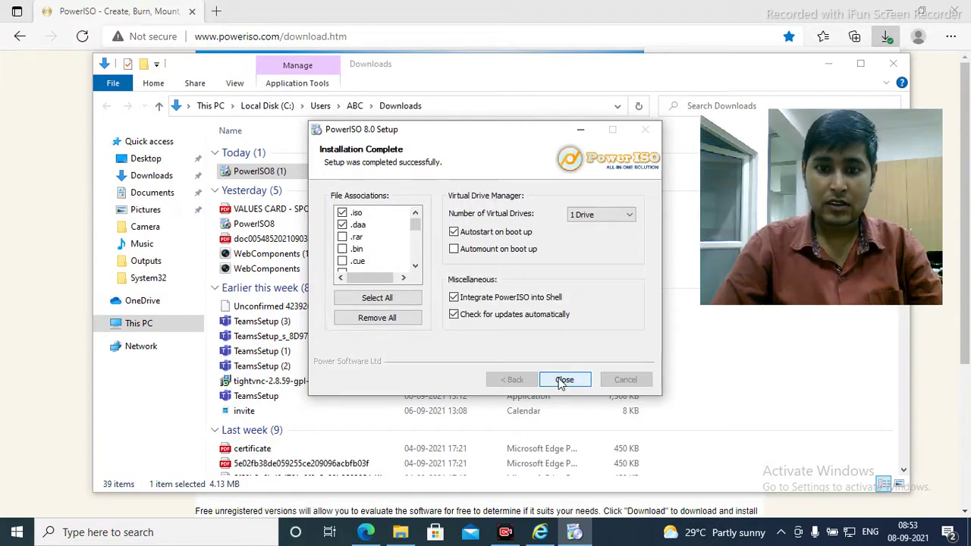
{"action": "left_click", "coordinate": [561, 381]}
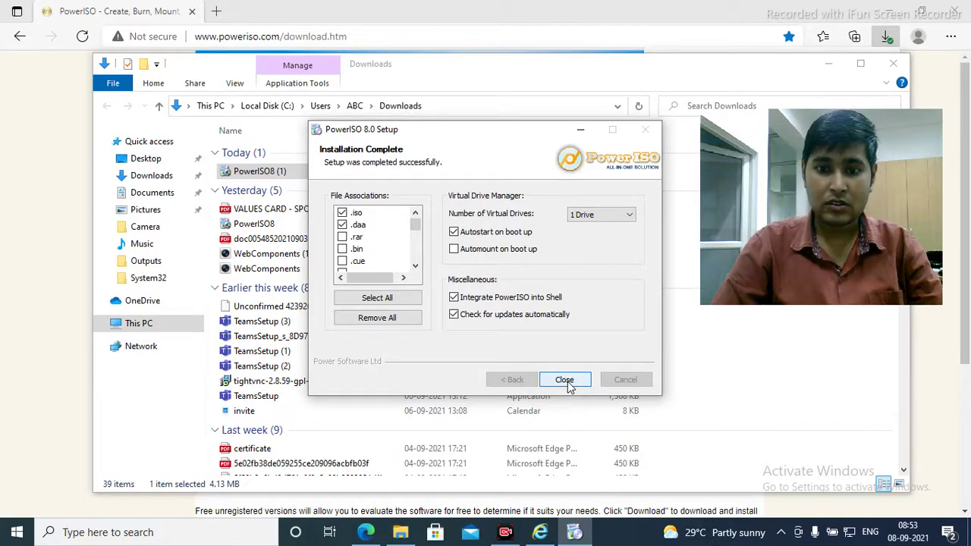
{"action": "left_click", "coordinate": [570, 381]}
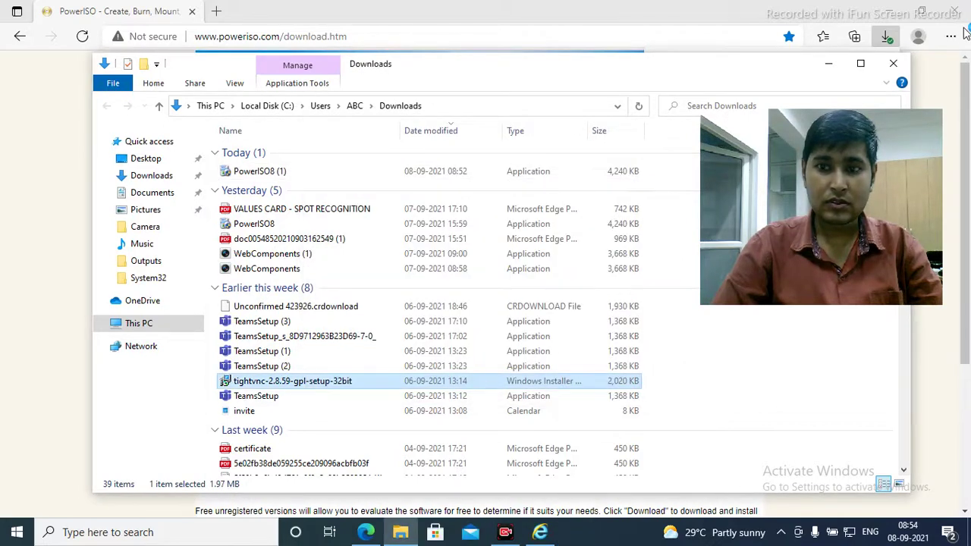
Return to the desktop and launch PowerISO from its shortcut, continuing with the trial version
{"action": "left_click", "coordinate": [828, 63]}
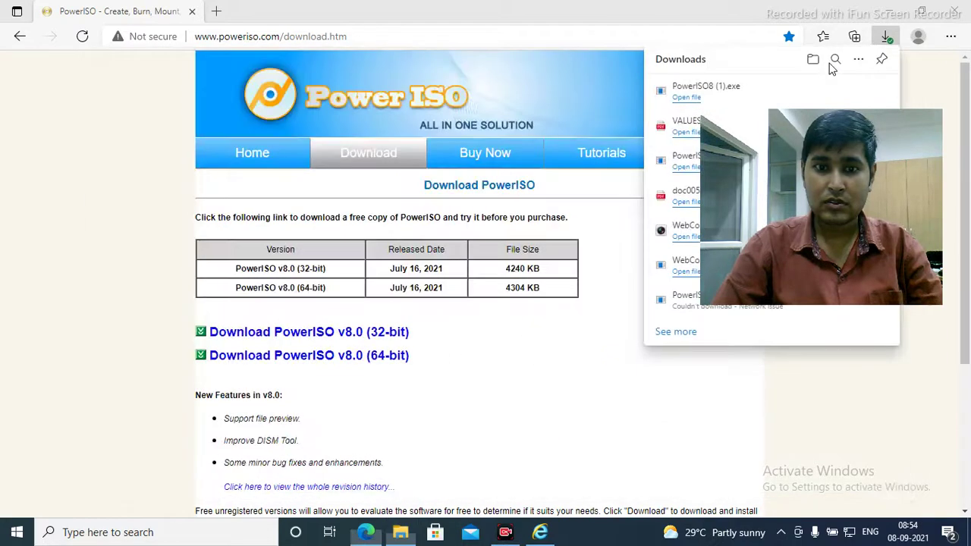
{"action": "key", "text": "super+d"}
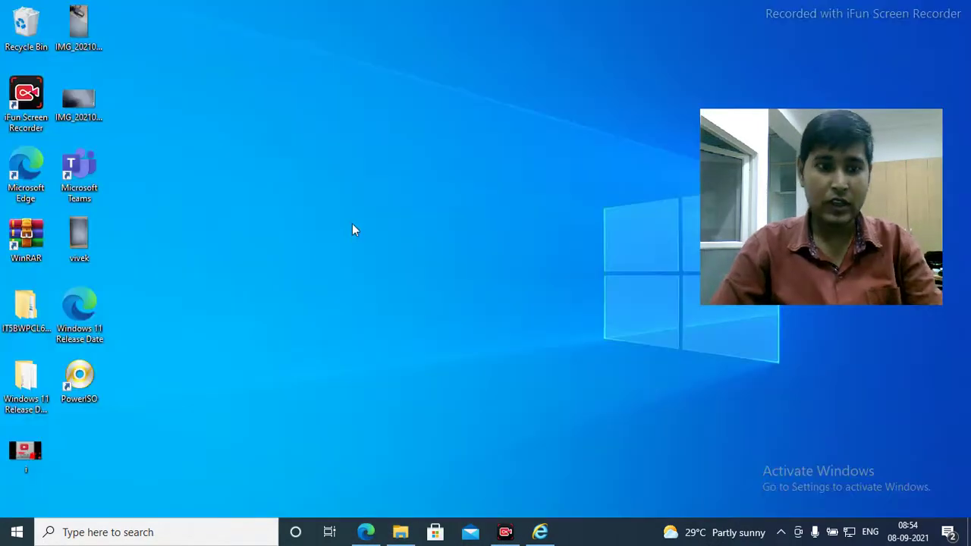
{"action": "double_click", "coordinate": [80, 376]}
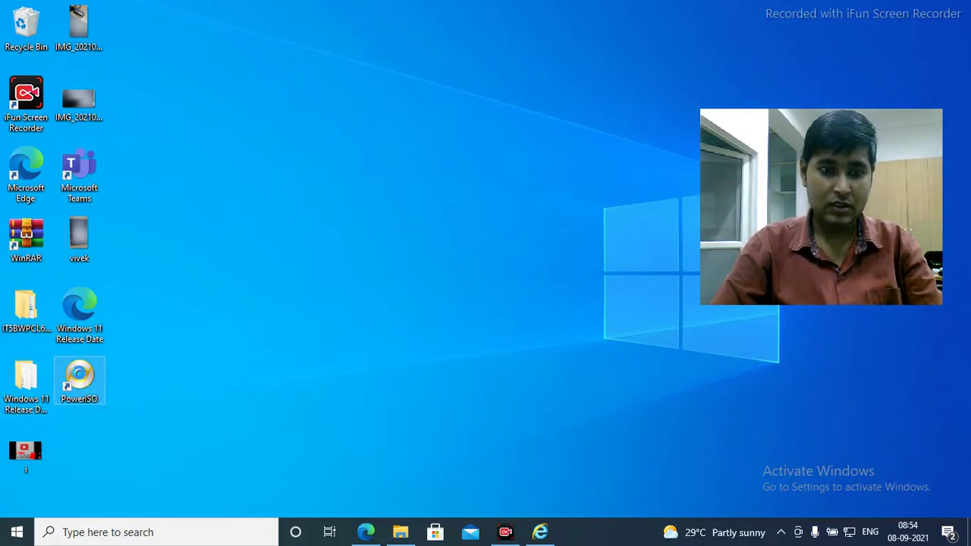
{"action": "right_click", "coordinate": [81, 377]}
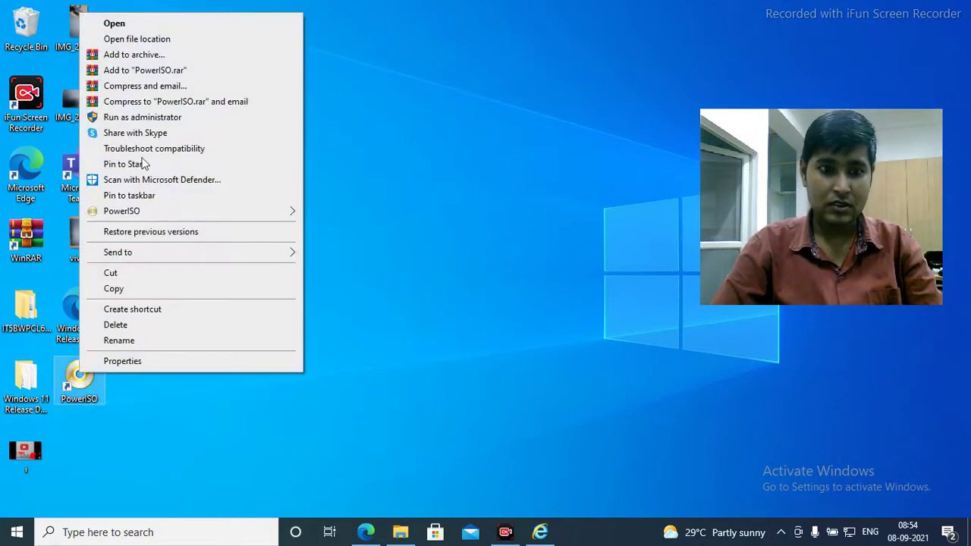
{"action": "left_click", "coordinate": [118, 24]}
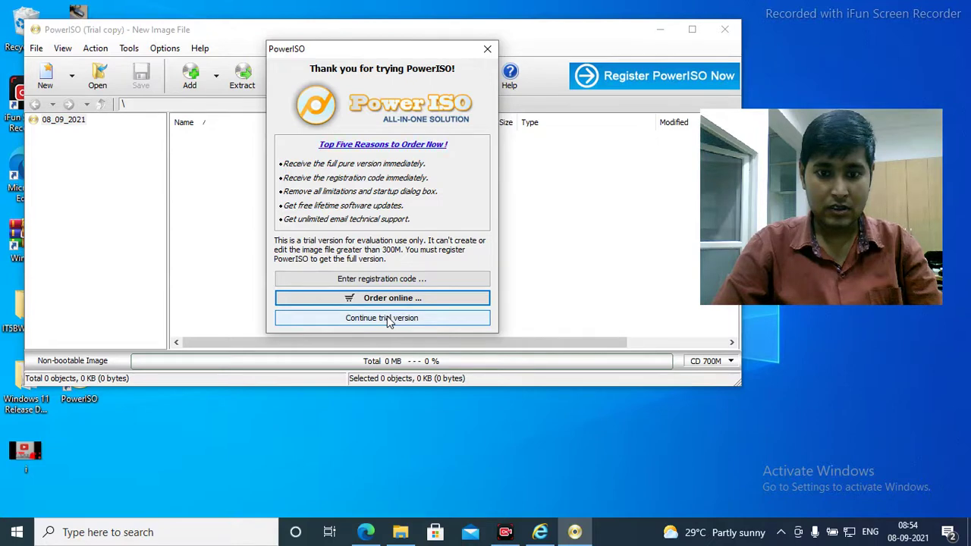
{"action": "left_click", "coordinate": [388, 320]}
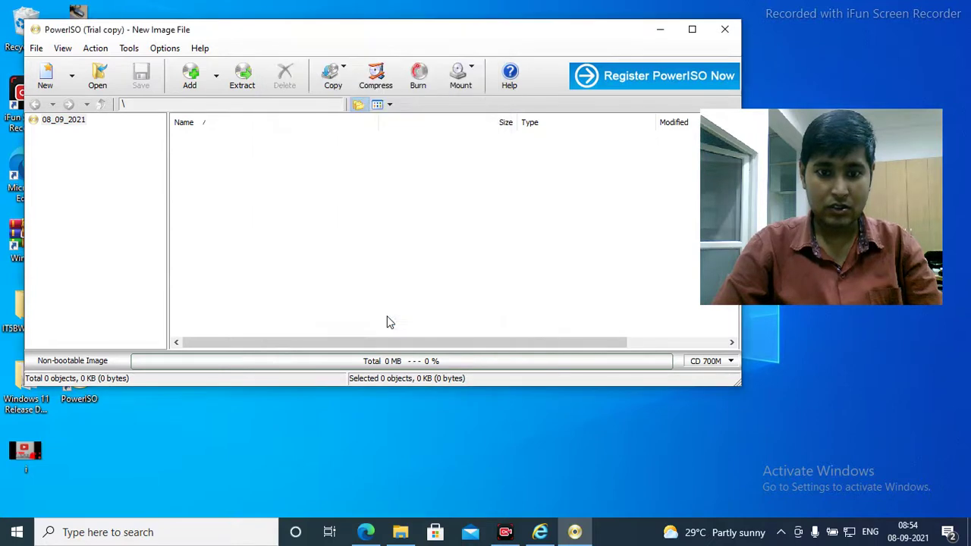
{"action": "left_click", "coordinate": [131, 48]}
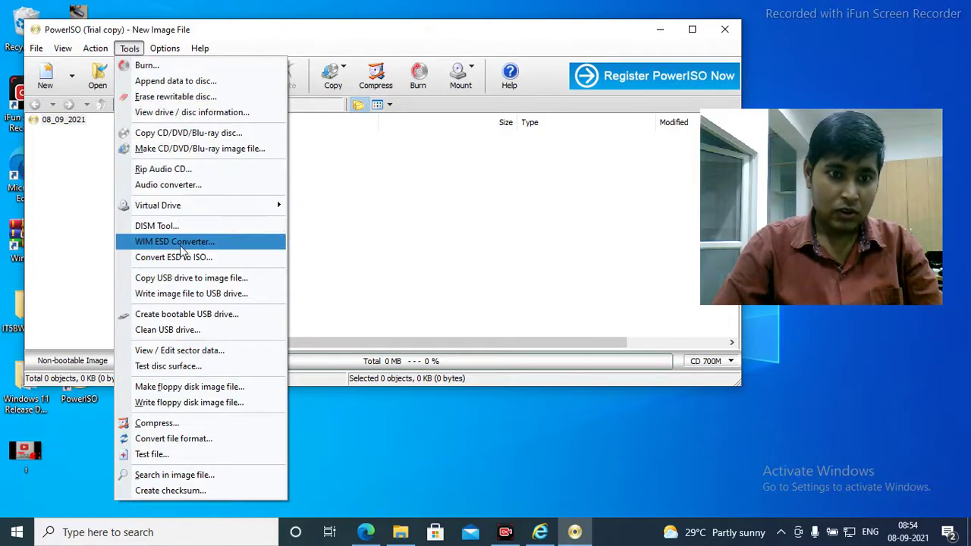
{"action": "left_click", "coordinate": [192, 315]}
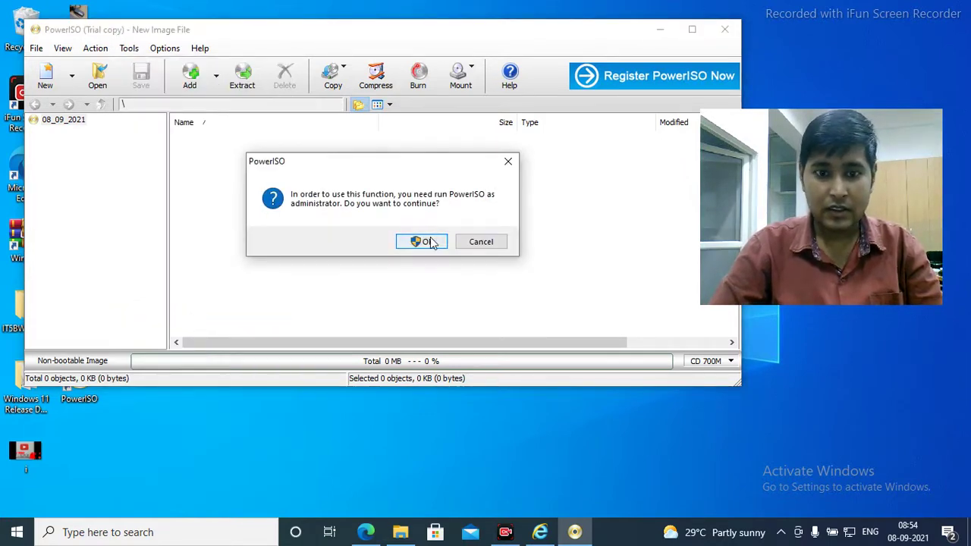
{"action": "left_click", "coordinate": [510, 161]}
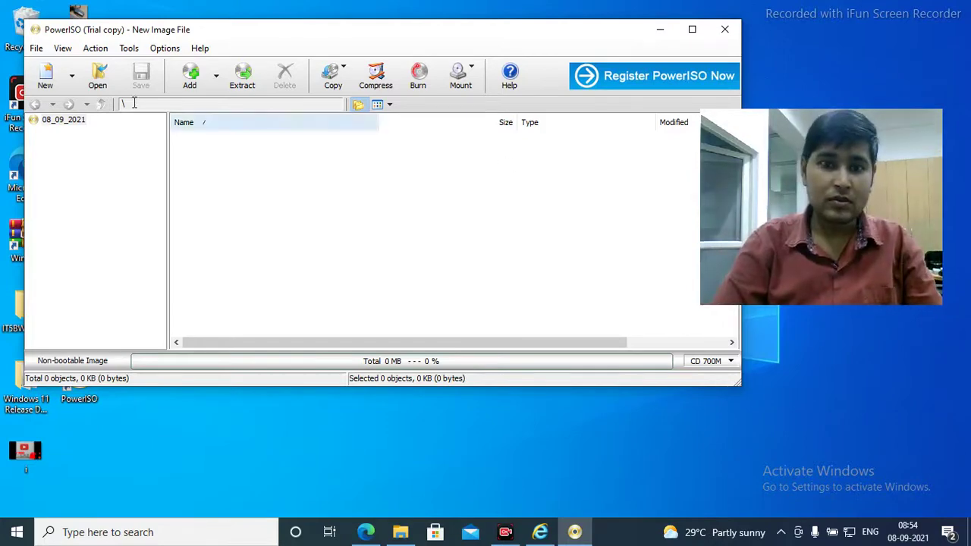
Open the Create bootable USB drive tool, agreeing to run PowerISO as administrator and continuing with the trial version
{"action": "left_click", "coordinate": [130, 47]}
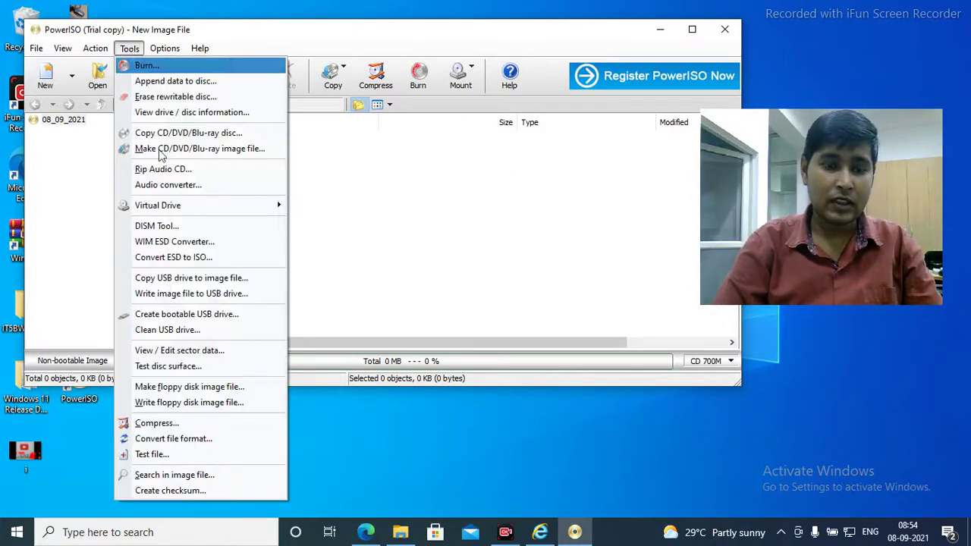
{"action": "left_click", "coordinate": [190, 321]}
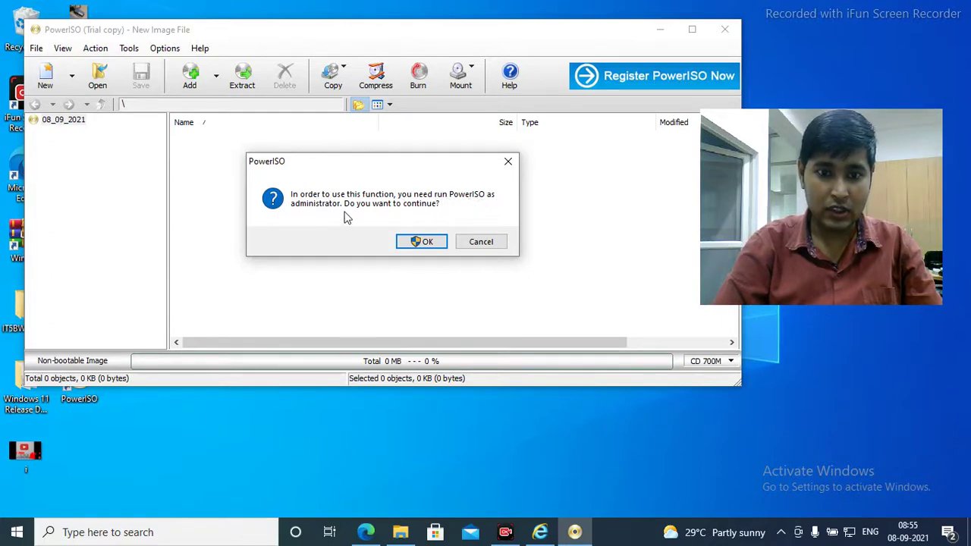
{"action": "left_click", "coordinate": [423, 243]}
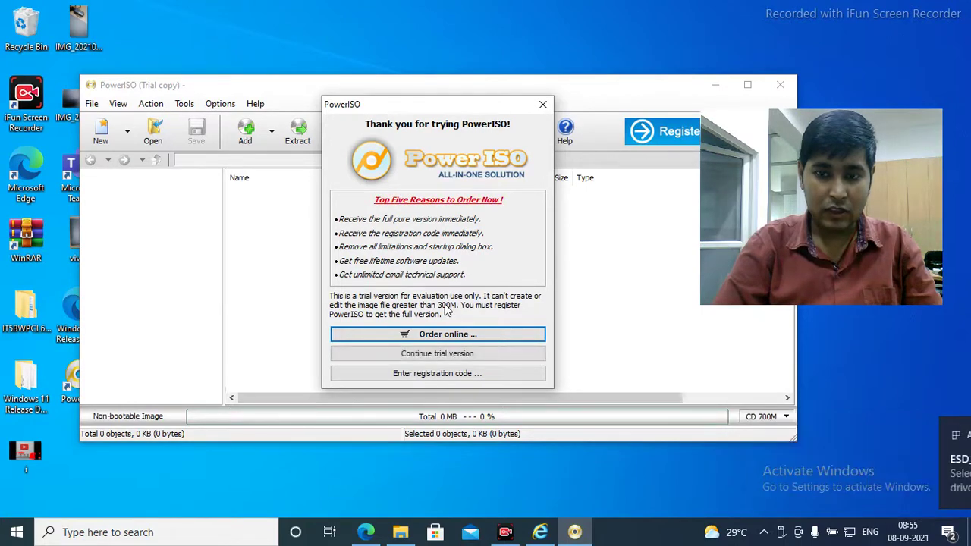
{"action": "left_click", "coordinate": [438, 354]}
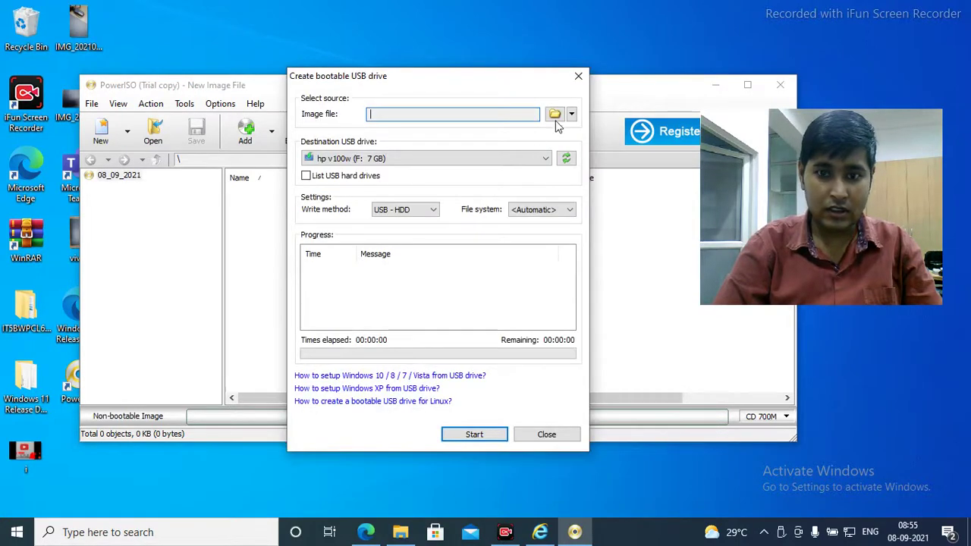
Select Windows.iso on Local Disk (D:) as the source image file for the bootable USB drive
{"action": "left_click", "coordinate": [571, 115]}
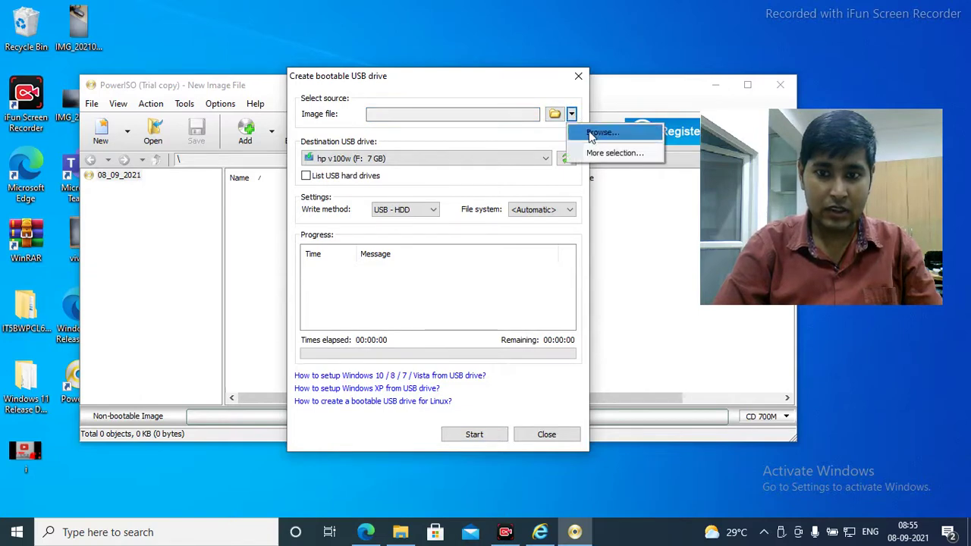
{"action": "left_click", "coordinate": [590, 133]}
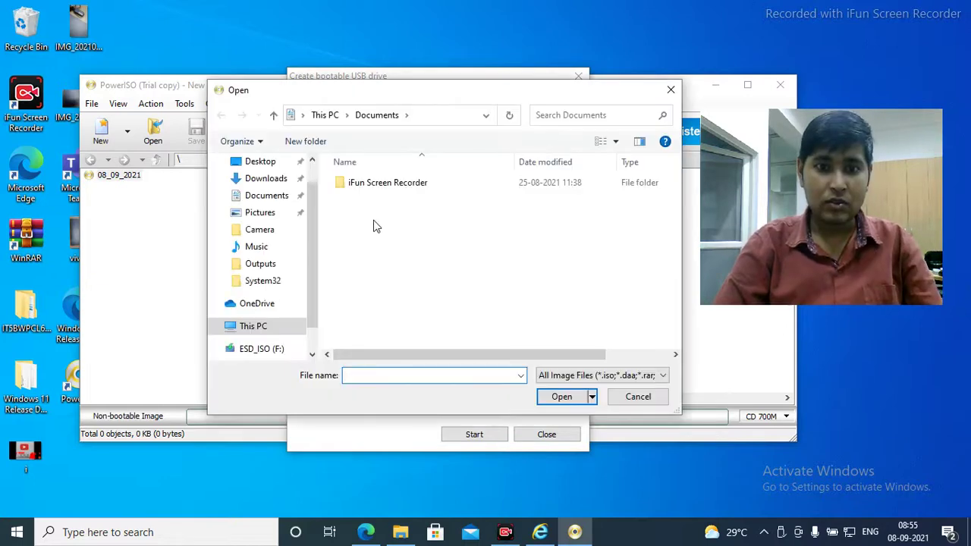
{"action": "left_click", "coordinate": [312, 354]}
{"action": "left_click", "coordinate": [312, 355]}
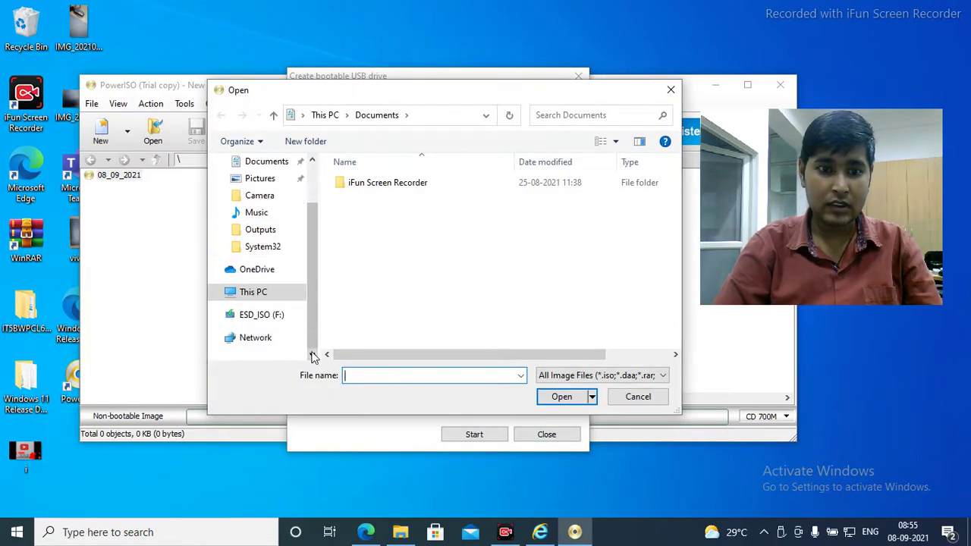
{"action": "left_click", "coordinate": [263, 318]}
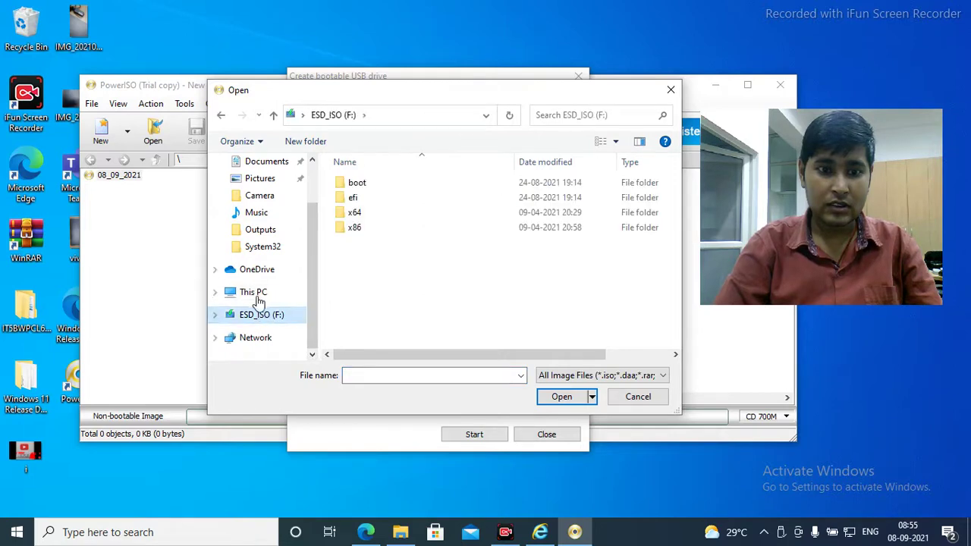
{"action": "left_click", "coordinate": [260, 296]}
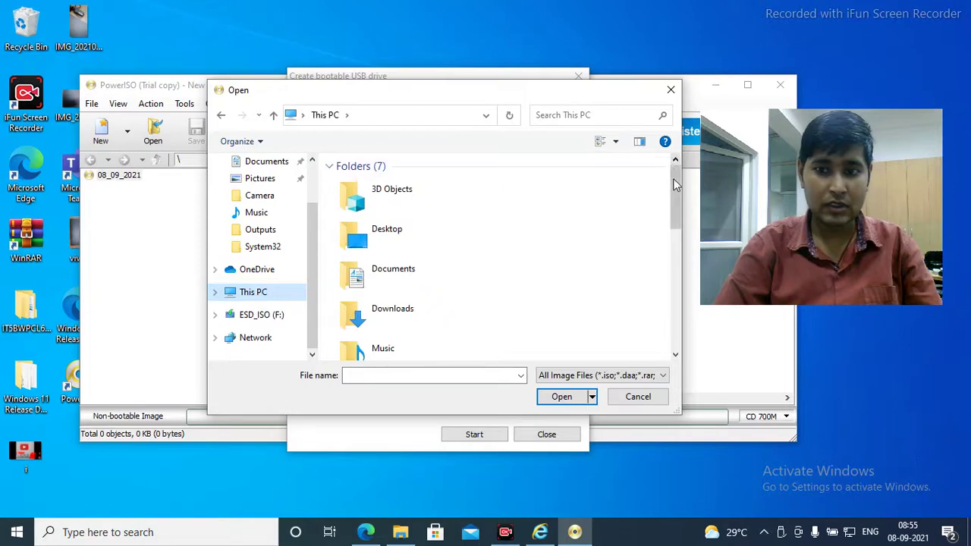
{"action": "left_click_drag", "start_coordinate": [677, 197], "coordinate": [679, 273]}
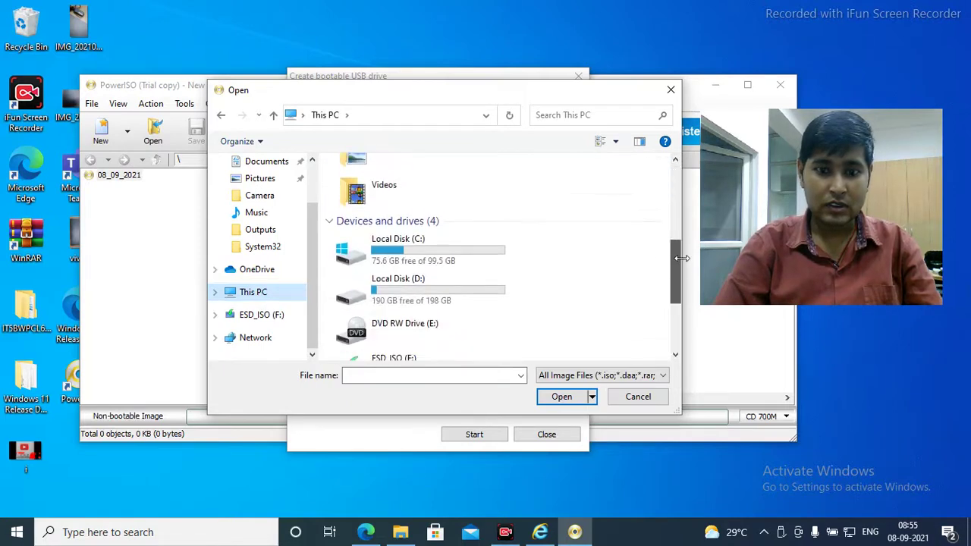
{"action": "double_click", "coordinate": [454, 289]}
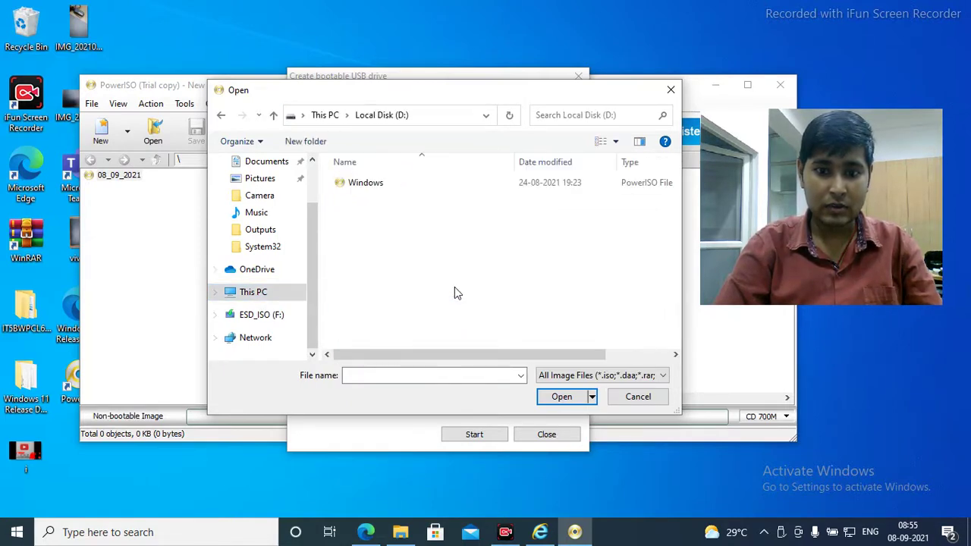
{"action": "left_click", "coordinate": [403, 190]}
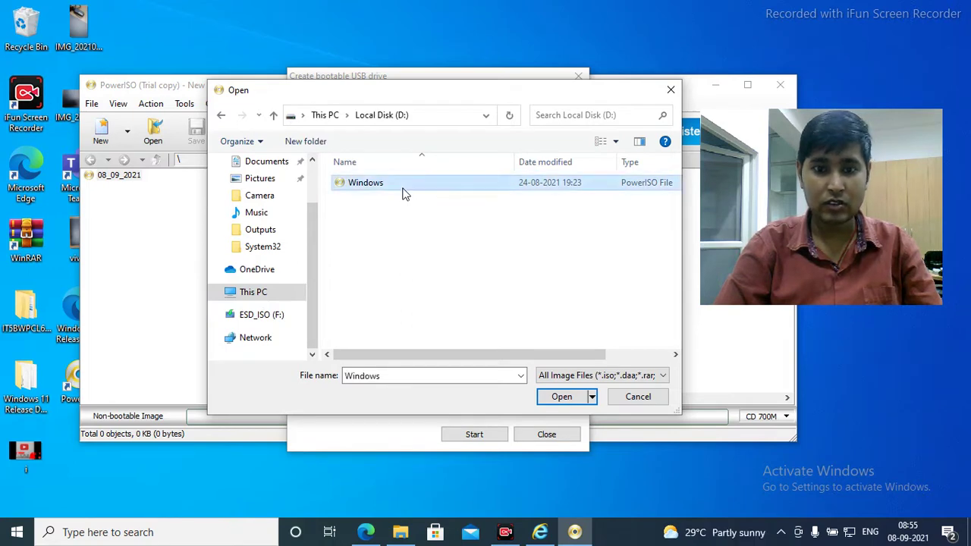
{"action": "left_click", "coordinate": [560, 402]}
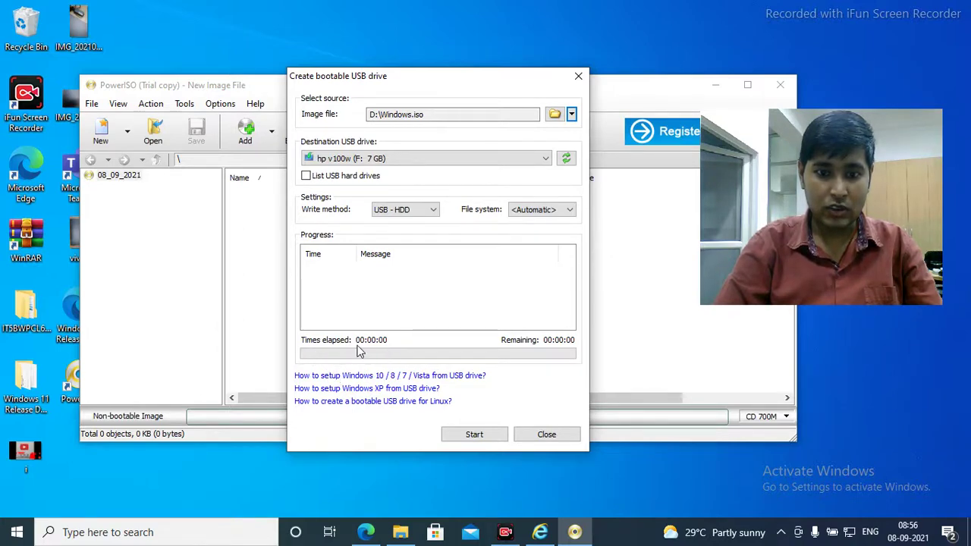
Write the image to the hp v100w (F:) USB drive, agreeing to overwrite its data, and close the tool once writing completes
{"action": "left_click", "coordinate": [476, 435]}
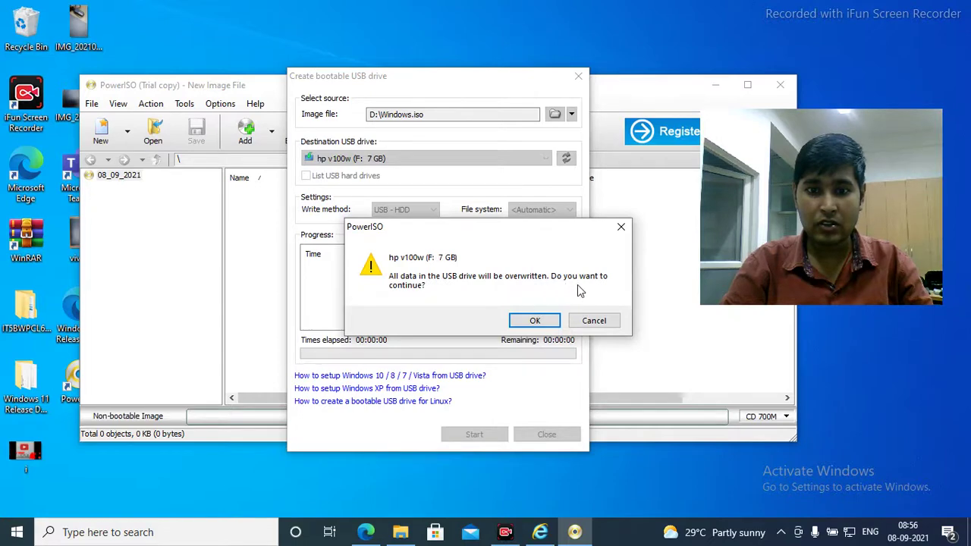
{"action": "left_click", "coordinate": [534, 316]}
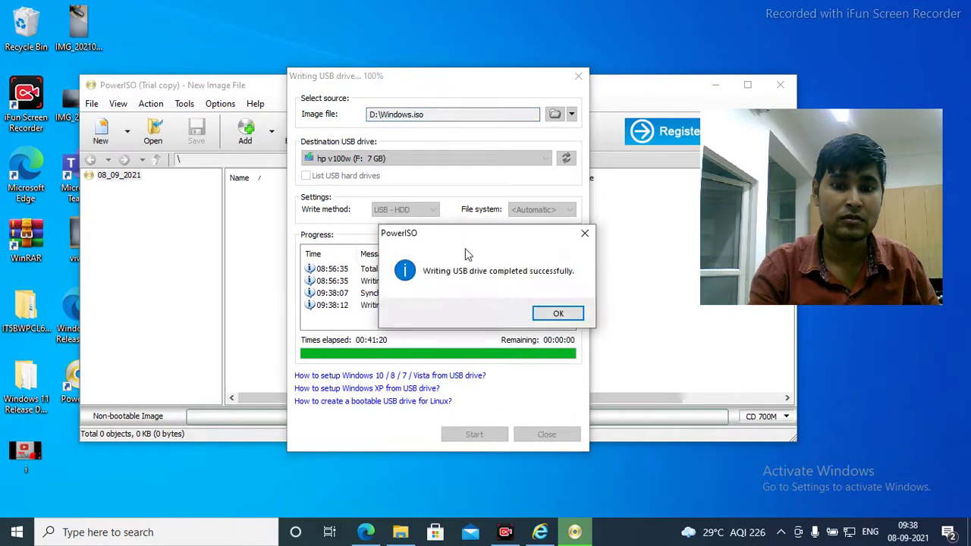
{"action": "left_click", "coordinate": [556, 314]}
{"action": "left_click", "coordinate": [545, 434]}
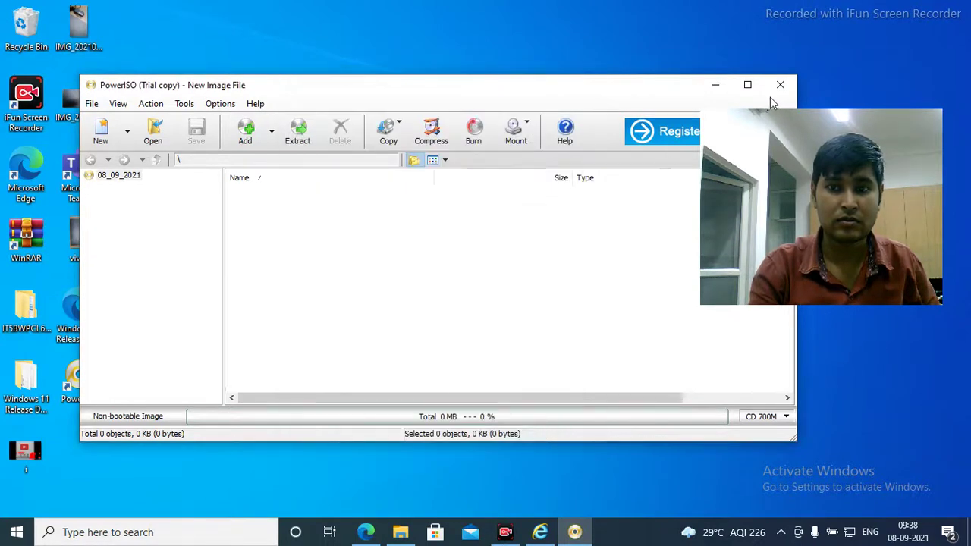
Minimize PowerISO and open the ESD_ISO (F:) drive from This PC in File Explorer to check the written files
{"action": "left_click", "coordinate": [714, 86]}
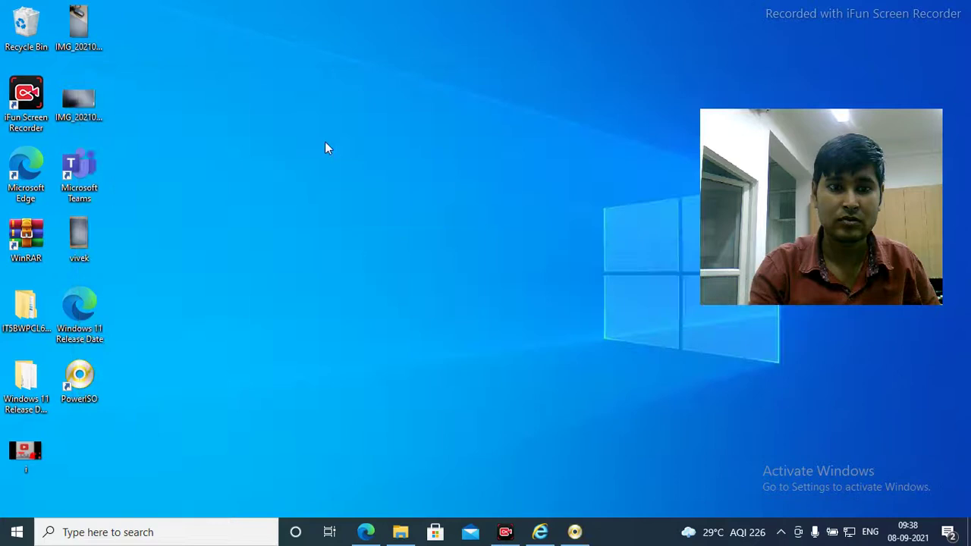
{"action": "double_click", "coordinate": [16, 27]}
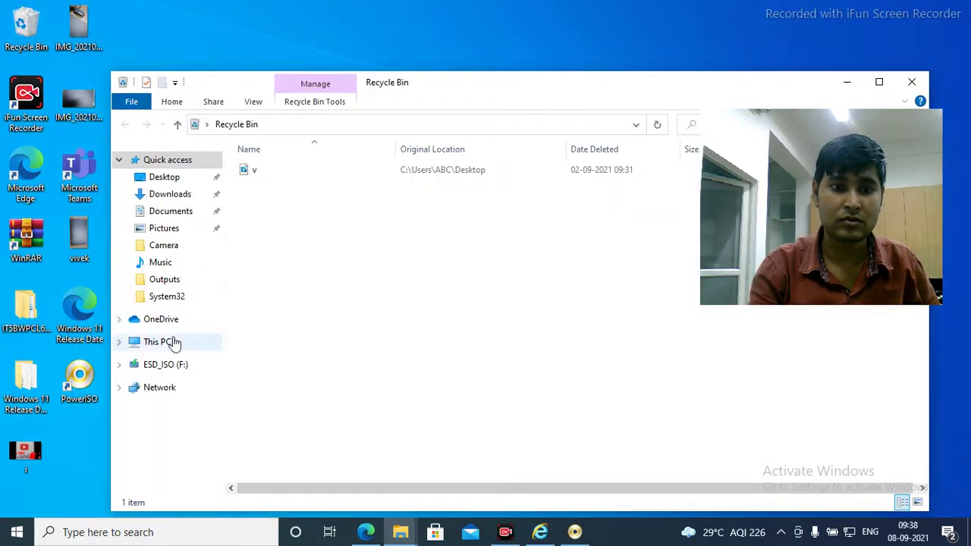
{"action": "left_click", "coordinate": [174, 343]}
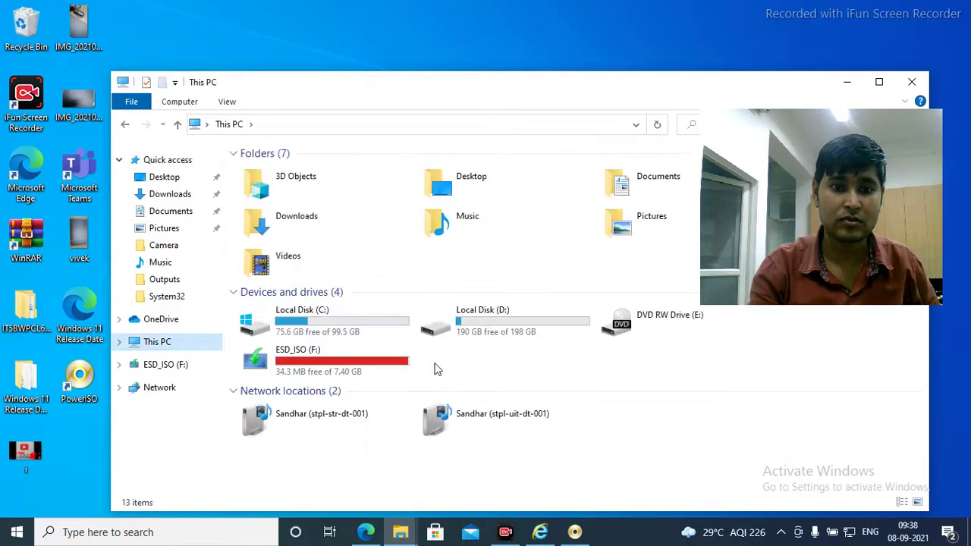
{"action": "double_click", "coordinate": [353, 355]}
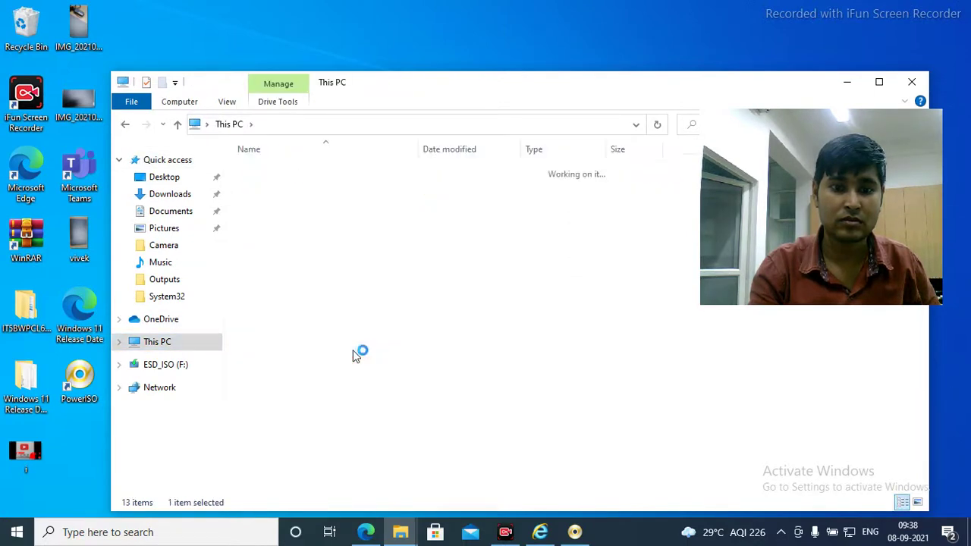